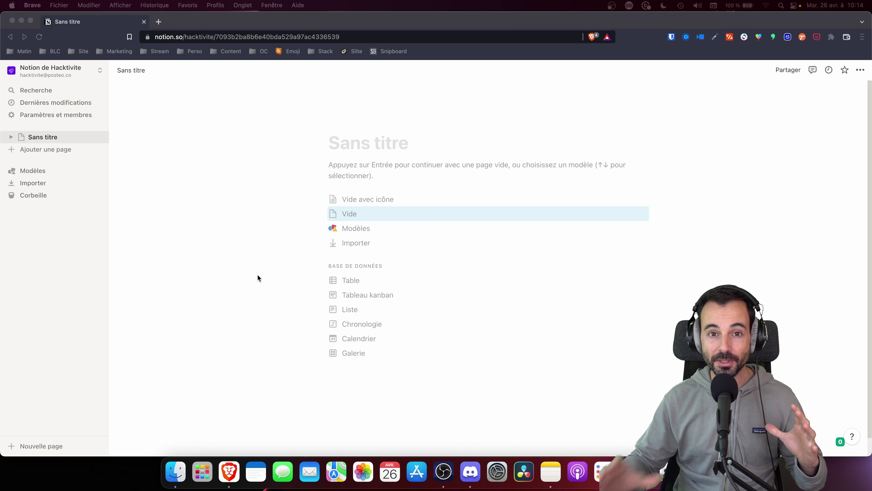
Open the template gallery, expand Ventes and Marketing, then collapse Ventes again.
{"action": "left_click", "coordinate": [30, 172]}
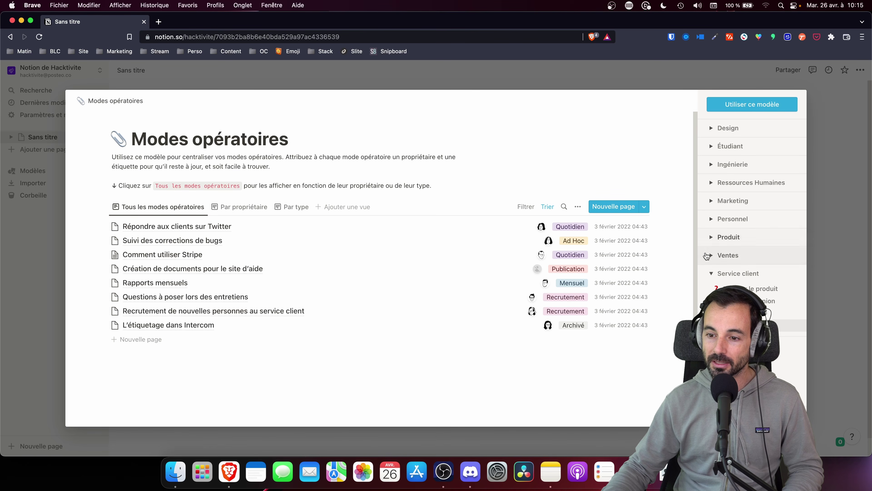
{"action": "left_click", "coordinate": [710, 261]}
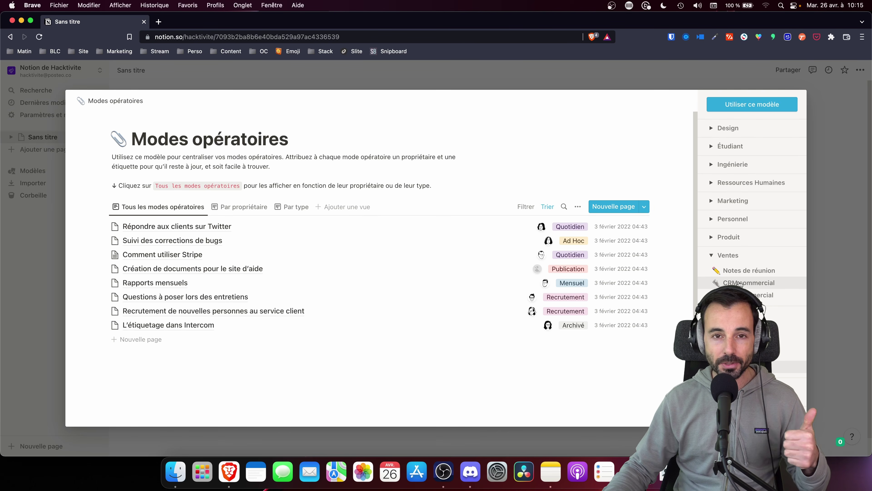
{"action": "left_click", "coordinate": [710, 203]}
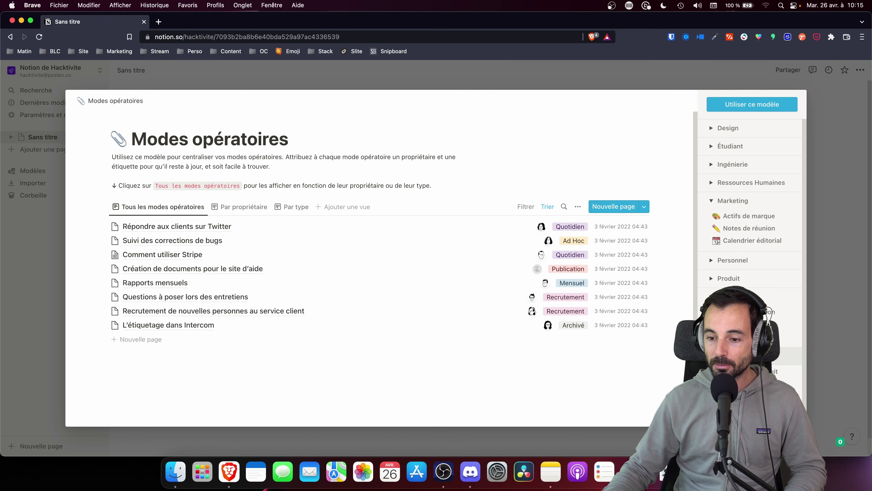
{"action": "left_click", "coordinate": [721, 297]}
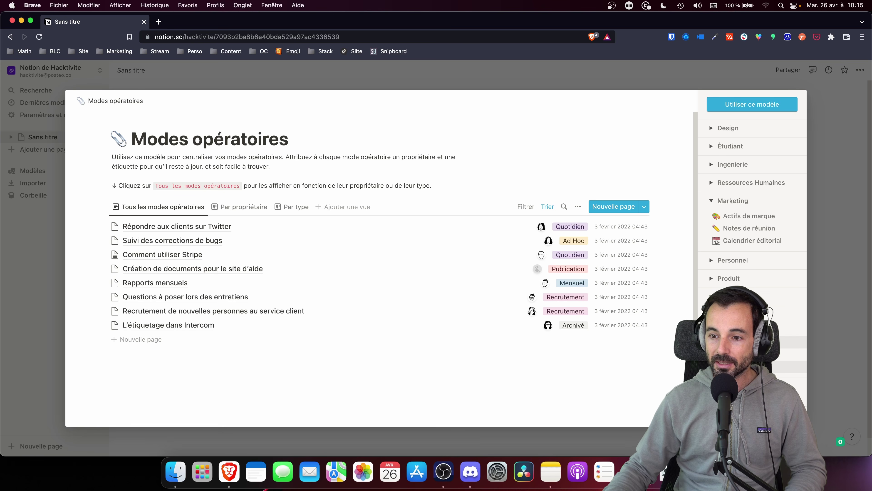
Expand the Design category in the template gallery list.
{"action": "left_click", "coordinate": [726, 129]}
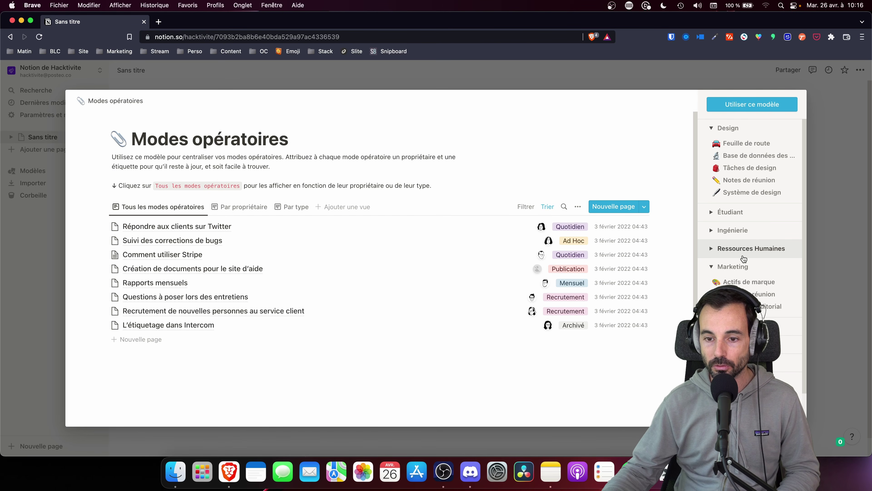
Dismiss the template gallery to get back to the blank untitled page.
{"action": "left_click", "coordinate": [835, 199]}
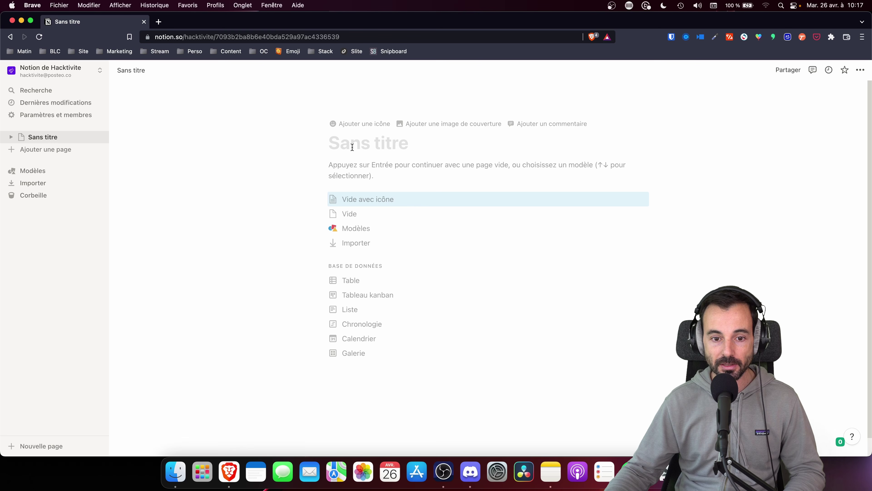
Insert an inline table database titled 'Société' on the empty page.
{"action": "key", "text": "Return"}
{"action": "type", "text": "/base"}
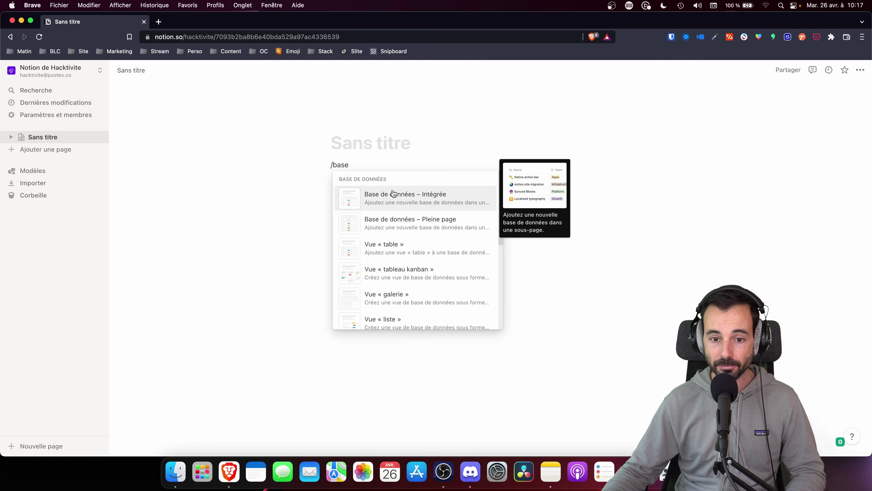
{"action": "left_click", "coordinate": [393, 193]}
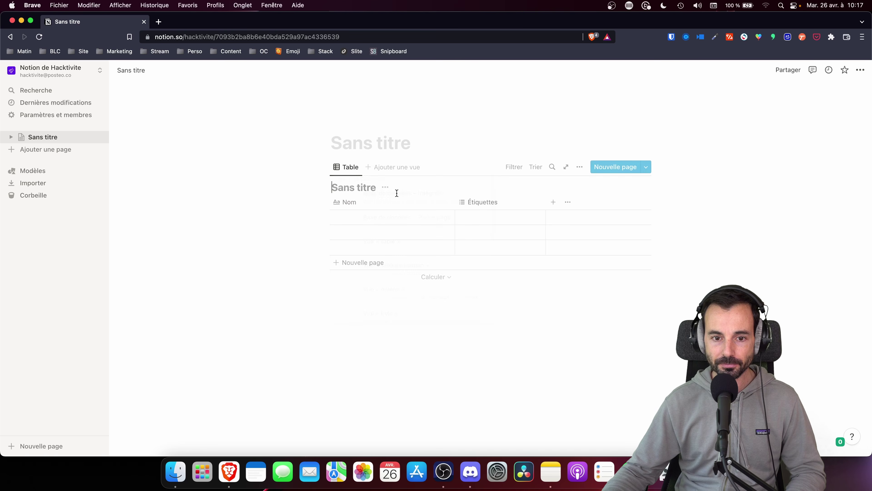
{"action": "type", "text": "Q"}
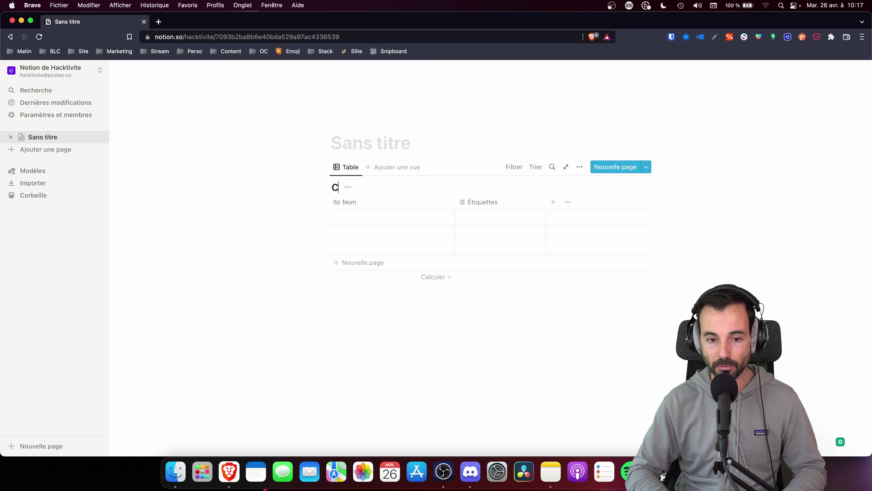
{"action": "key", "text": "BackSpace"}
{"action": "type", "text": "QSo"}
{"action": "key", "text": "BackSpace"}
{"action": "key", "text": "BackSpace"}
{"action": "key", "text": "BackSpace"}
{"action": "type", "text": "Soc"}
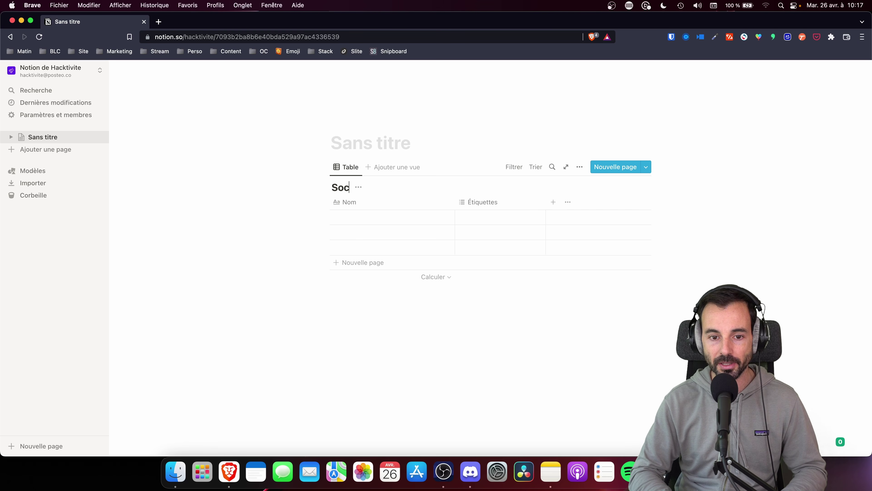
{"action": "type", "text": "iéyé"}
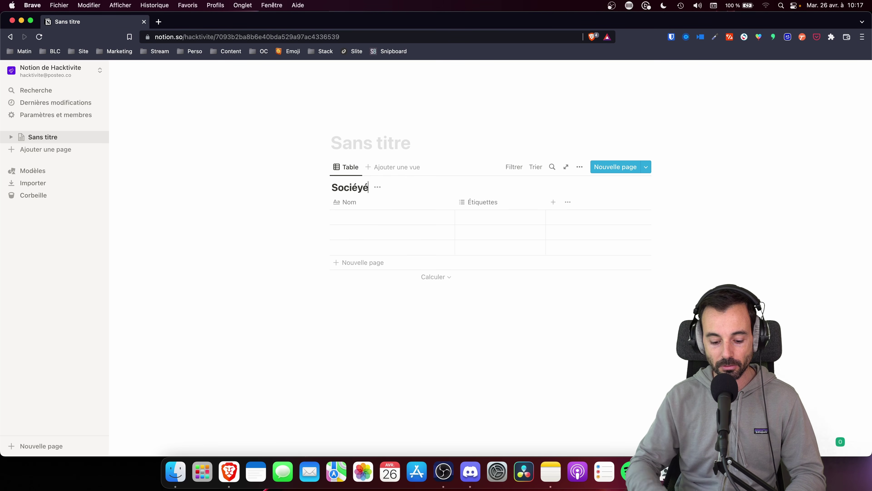
{"action": "key", "text": "BackSpace"}
{"action": "key", "text": "BackSpace"}
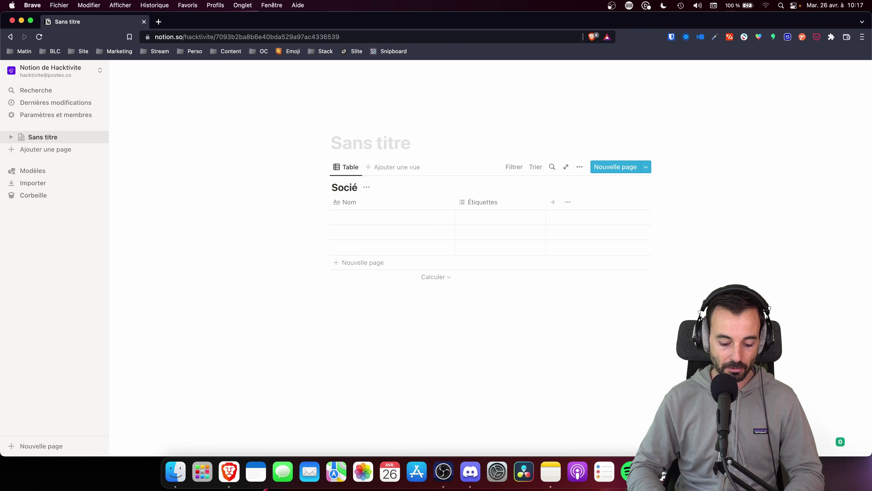
{"action": "type", "text": "t"}
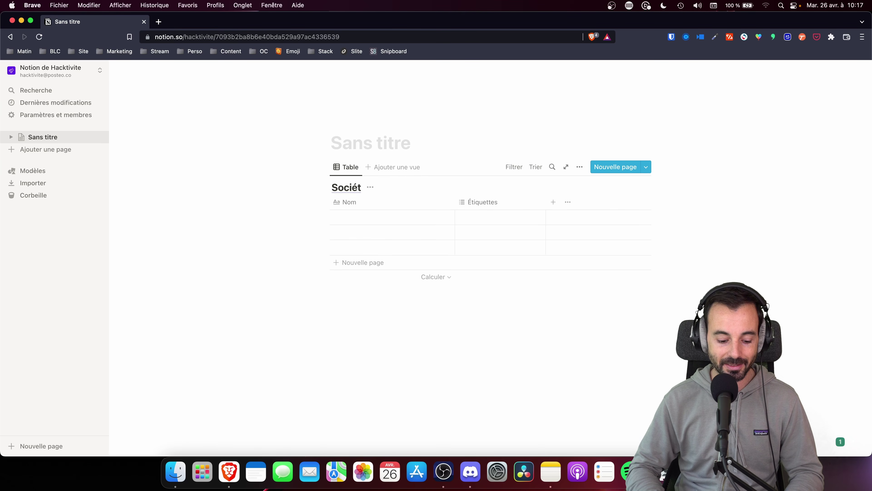
{"action": "type", "text": "é"}
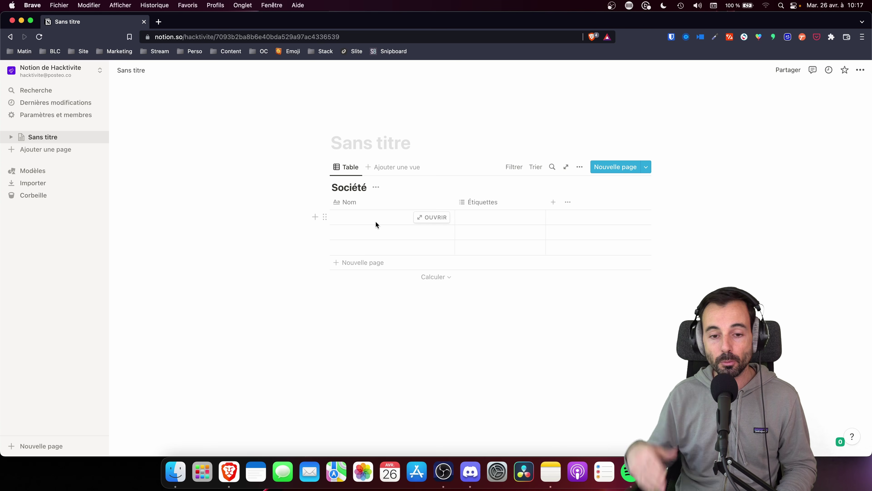
Enter BLC as the first company name in the Société table.
{"action": "left_click", "coordinate": [376, 222]}
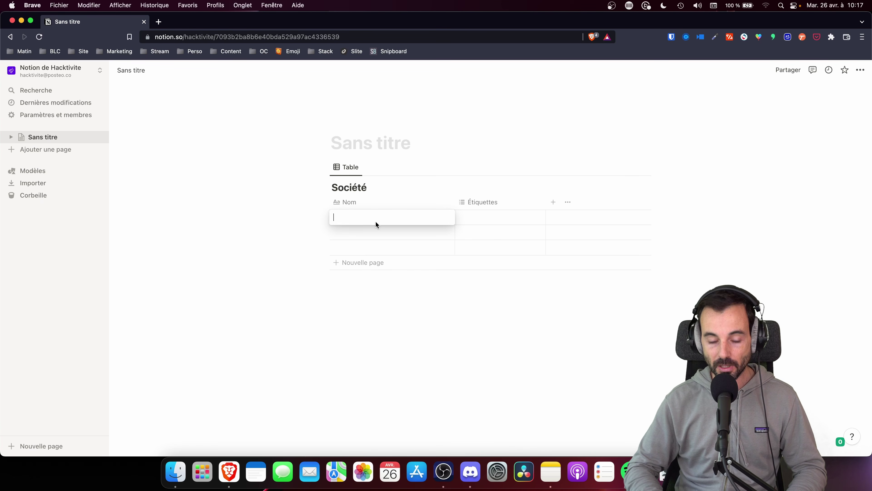
{"action": "type", "text": "BC"}
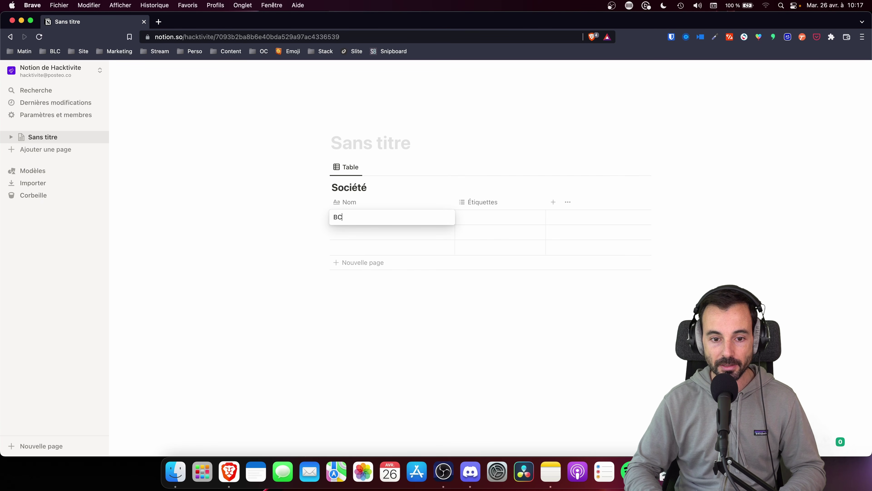
{"action": "key", "text": "Tab"}
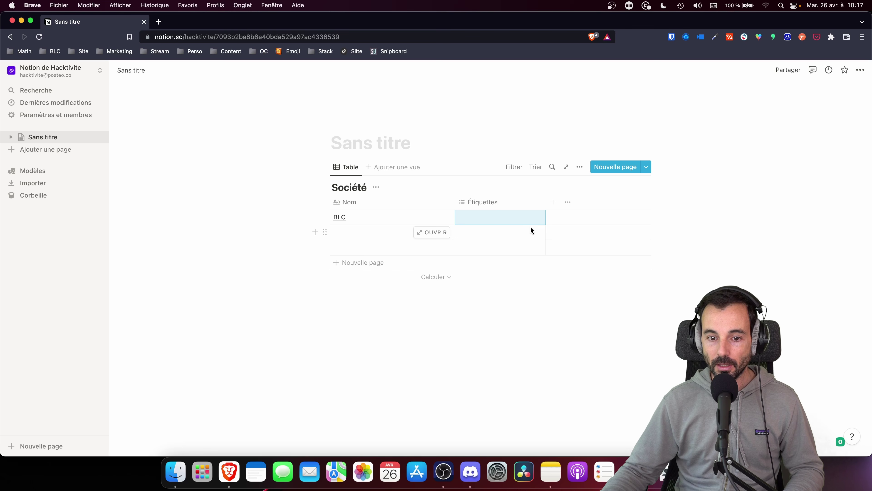
{"action": "left_click", "coordinate": [374, 296]}
Insert an inline table 'Contact' below Société with the contact's first name as its entry.
{"action": "type", "text": "/"}
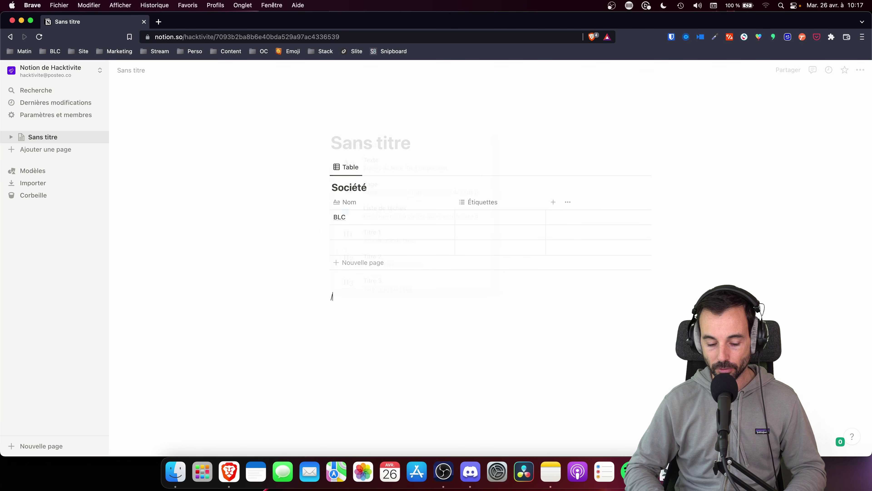
{"action": "type", "text": "base"}
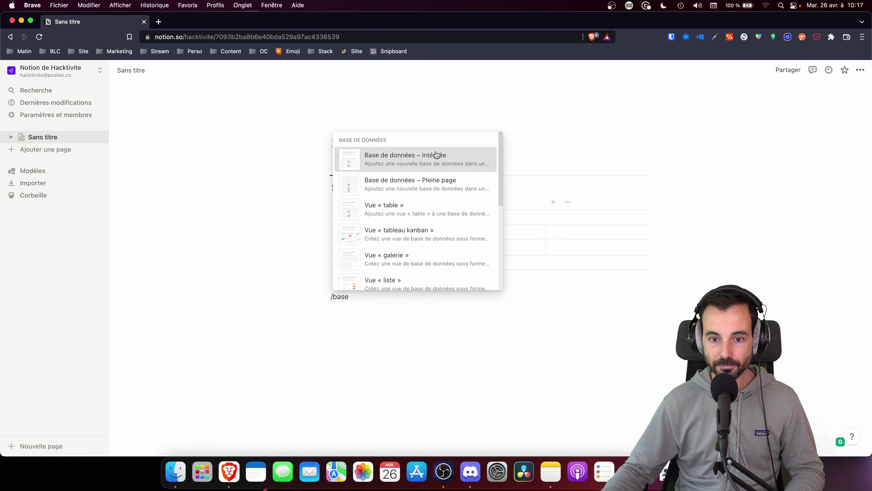
{"action": "left_click", "coordinate": [440, 156]}
{"action": "type", "text": "Contact"}
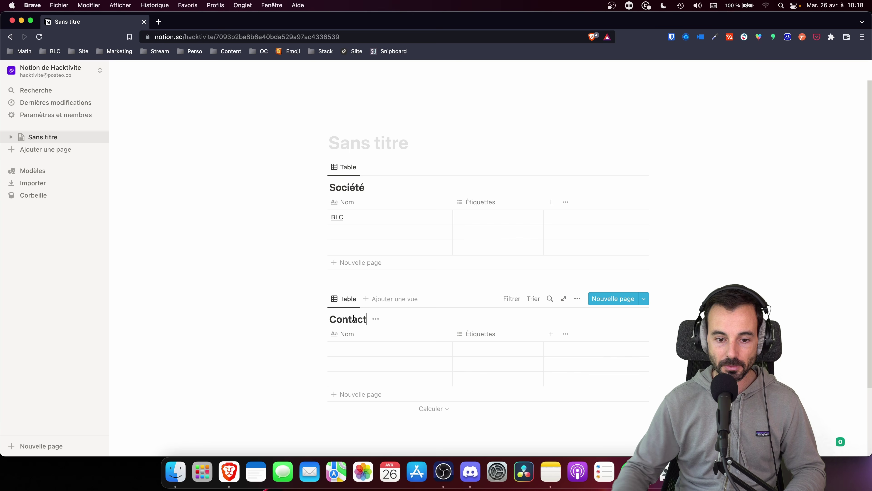
{"action": "left_click", "coordinate": [341, 349]}
{"action": "type", "text": "Bap"}
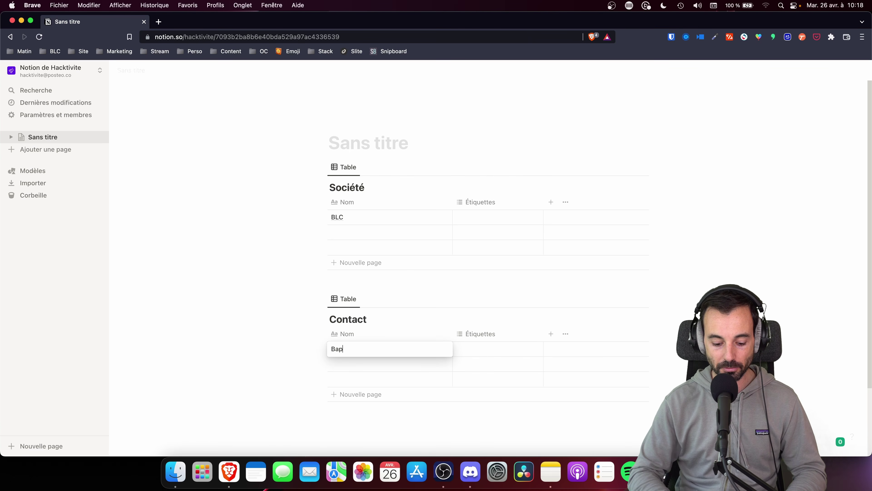
{"action": "type", "text": "tiste"}
{"action": "key", "text": "Escape"}
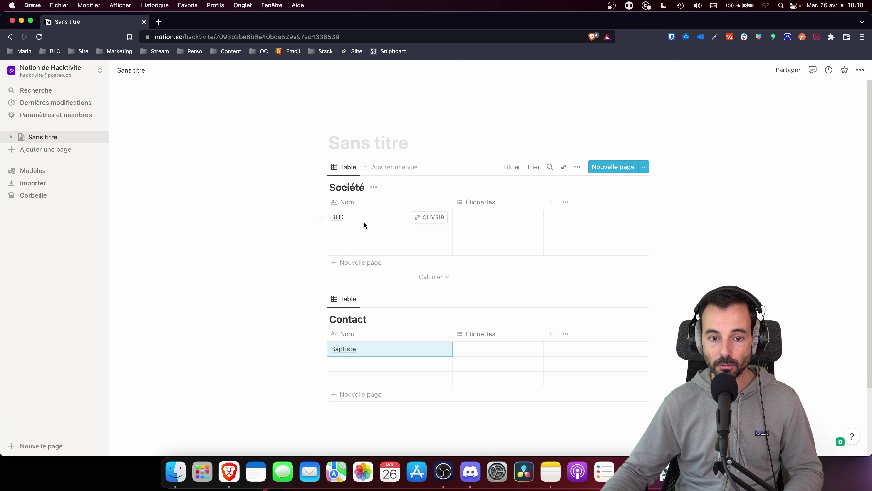
Add a relation property to Société linked to the Contact database.
{"action": "left_click", "coordinate": [551, 202]}
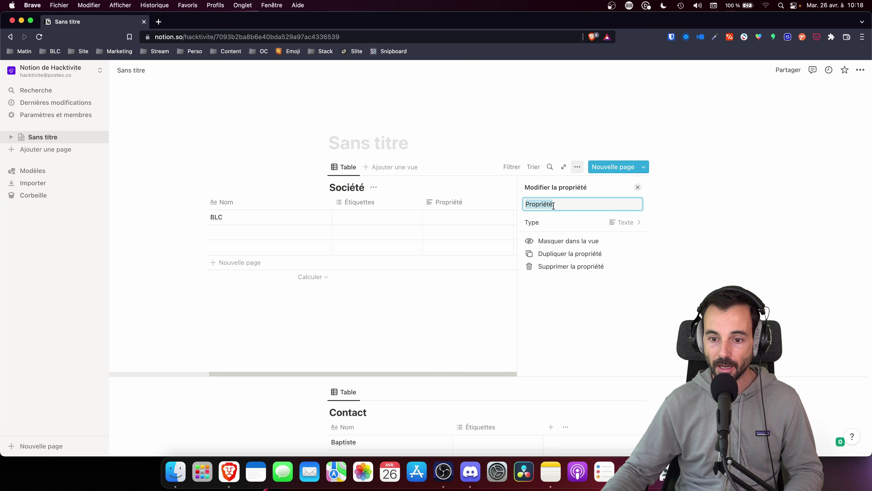
{"action": "left_click", "coordinate": [633, 224]}
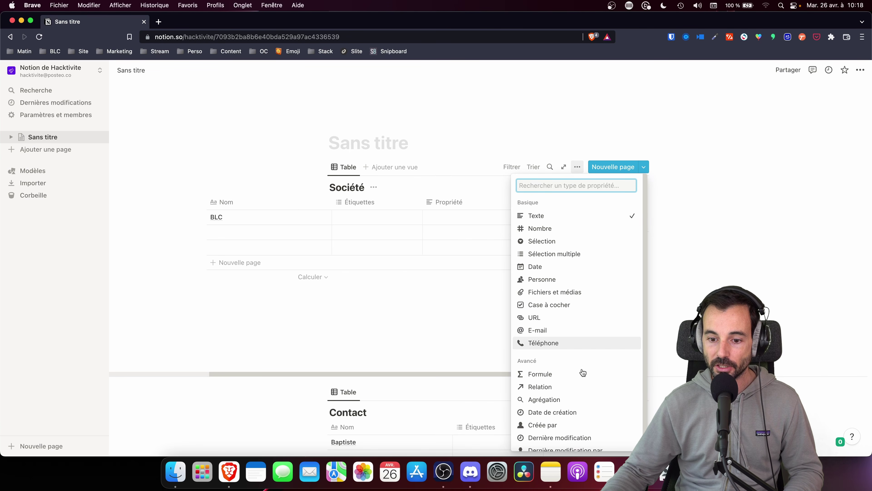
{"action": "left_click", "coordinate": [571, 386]}
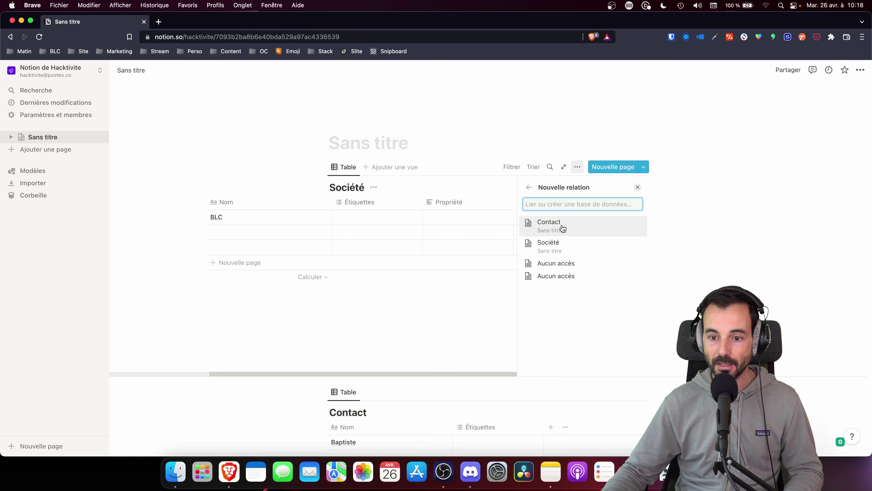
{"action": "left_click", "coordinate": [561, 226]}
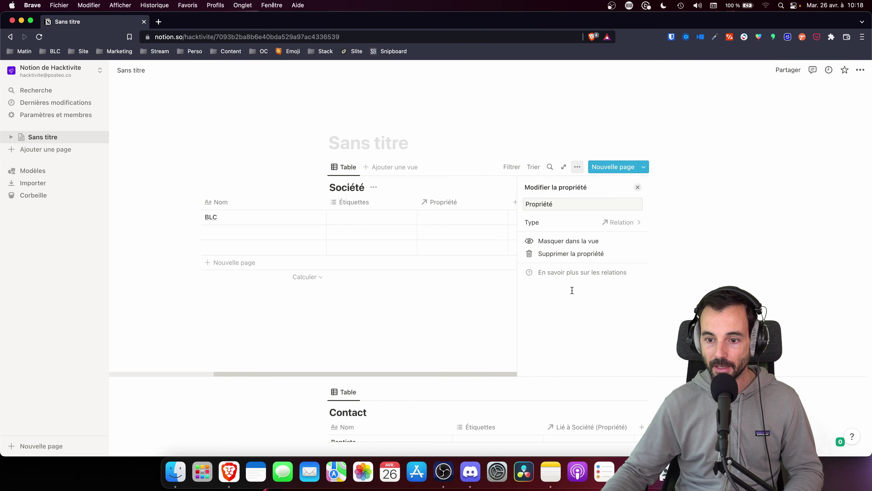
{"action": "left_click", "coordinate": [504, 244]}
{"action": "key", "text": "Escape"}
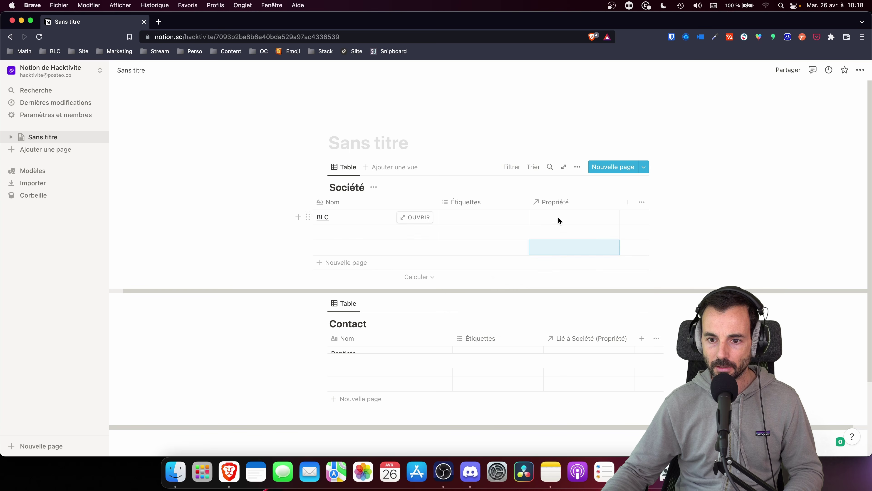
{"action": "left_click", "coordinate": [558, 216]}
{"action": "key", "text": "Escape"}
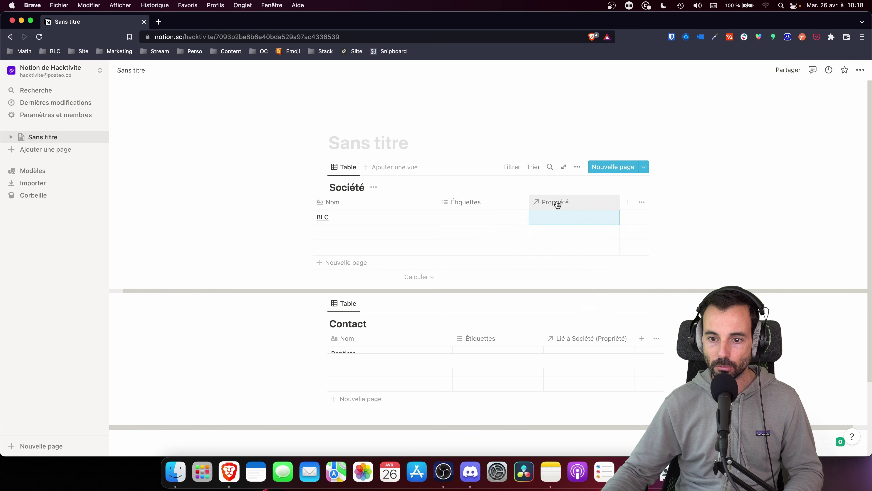
Rename the Propriété relation column in Société to 'Contact'.
{"action": "left_click", "coordinate": [556, 203]}
{"action": "left_click", "coordinate": [556, 202]}
{"action": "left_click", "coordinate": [556, 203]}
{"action": "left_click", "coordinate": [558, 218]}
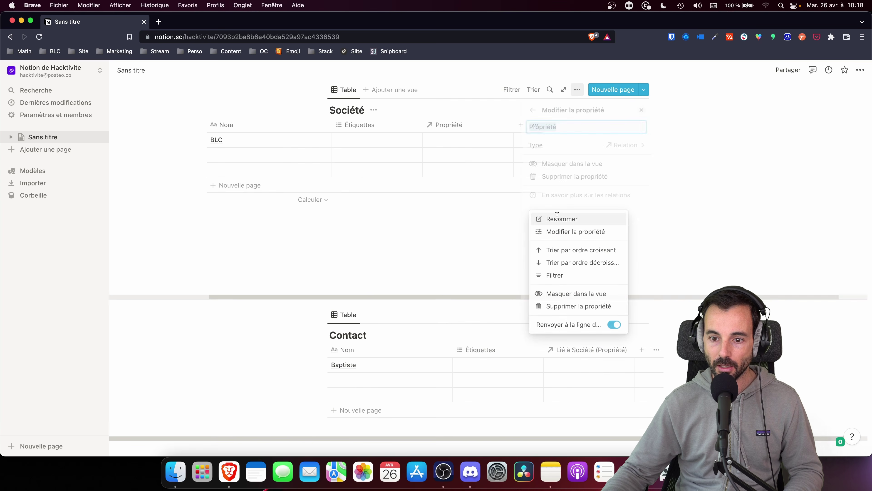
{"action": "type", "text": "Contact"}
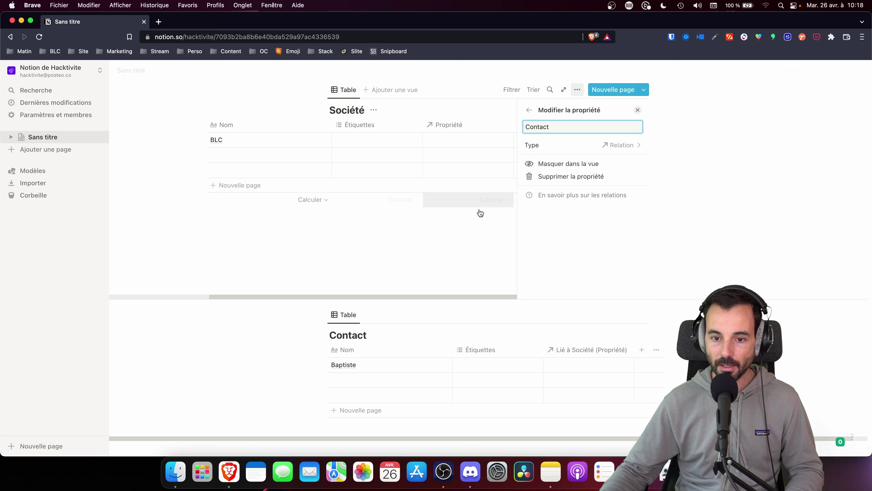
{"action": "left_click", "coordinate": [479, 212]}
{"action": "scroll", "coordinate": [397, 216], "scroll_direction": "up", "scroll_amount": 2}
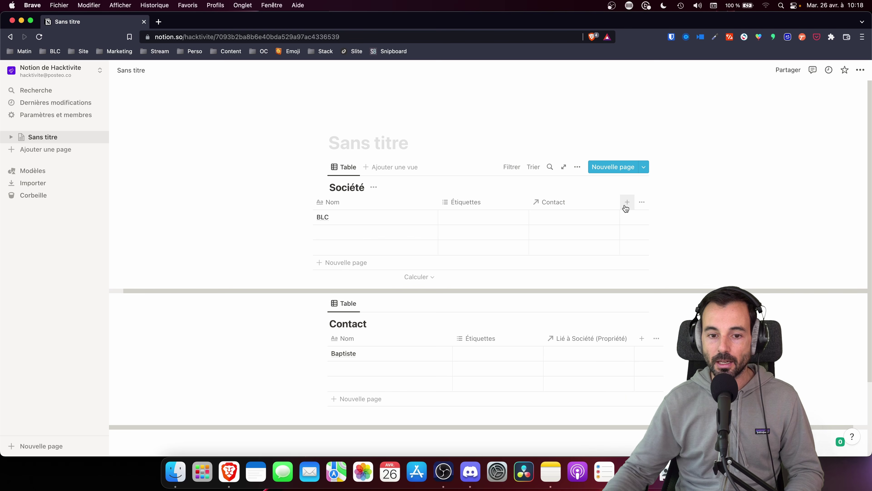
Link the contact page to BLC through its Contact relation cell.
{"action": "left_click", "coordinate": [549, 219]}
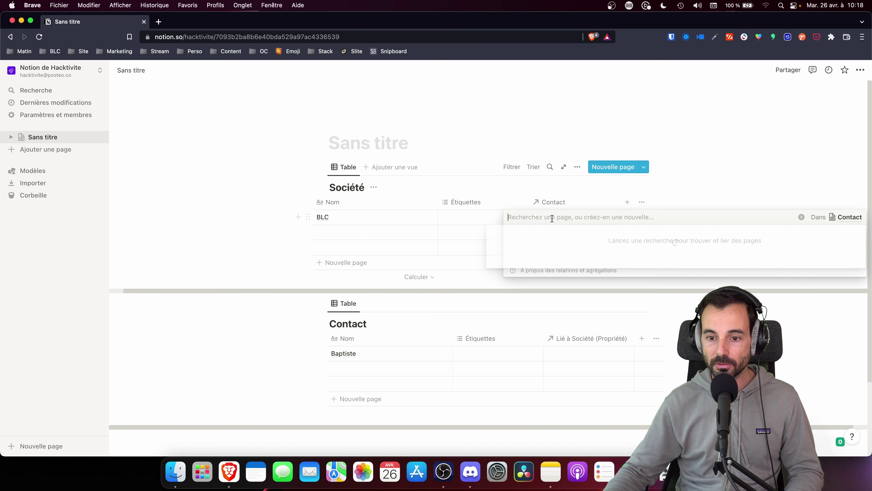
{"action": "left_click", "coordinate": [526, 281]}
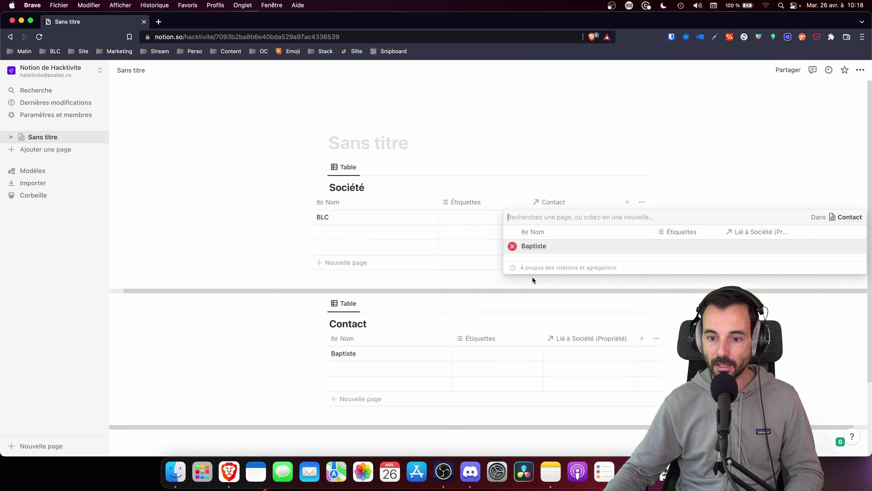
{"action": "key", "text": "Escape"}
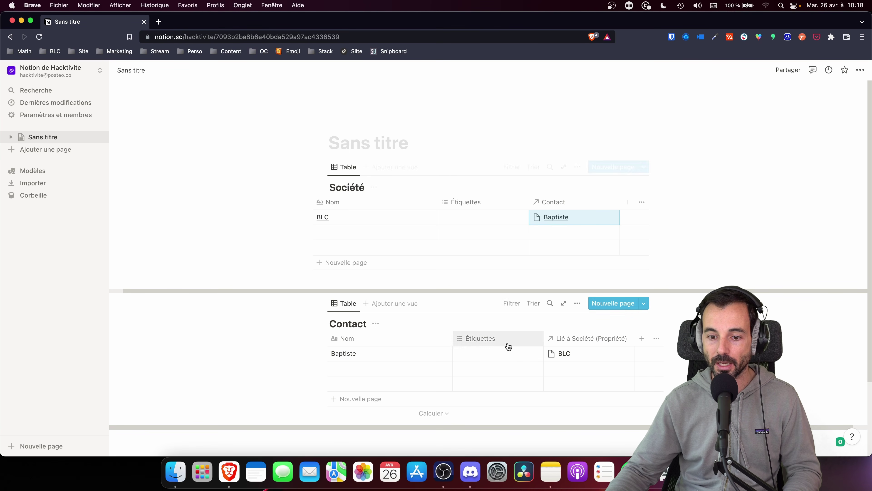
Add a column named 'Email' of E-mail type to the Contact table.
{"action": "left_click", "coordinate": [649, 356]}
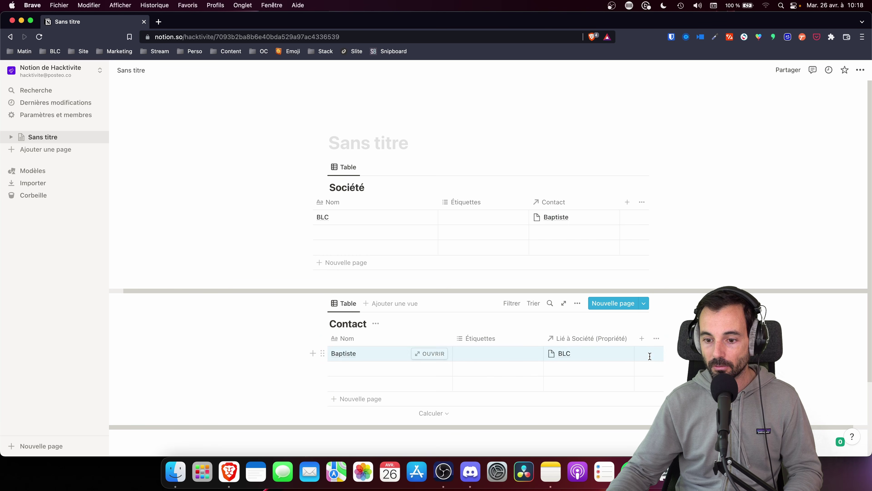
{"action": "left_click", "coordinate": [642, 338]}
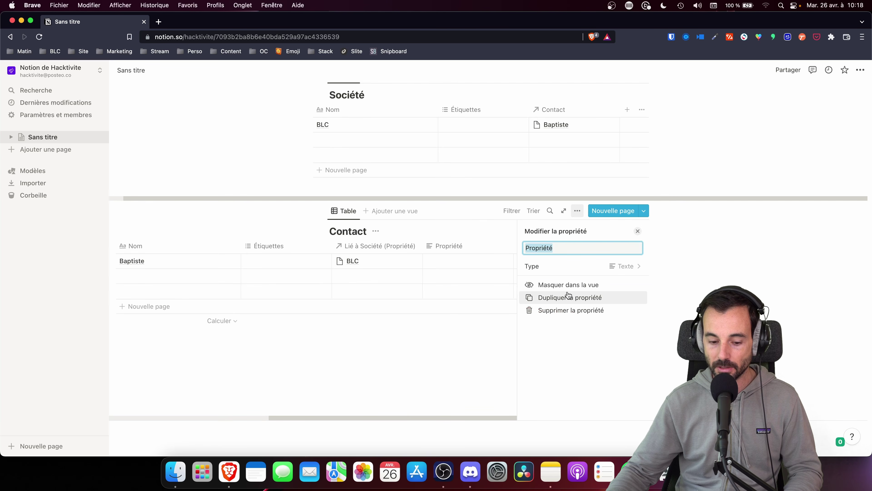
{"action": "type", "text": "Email"}
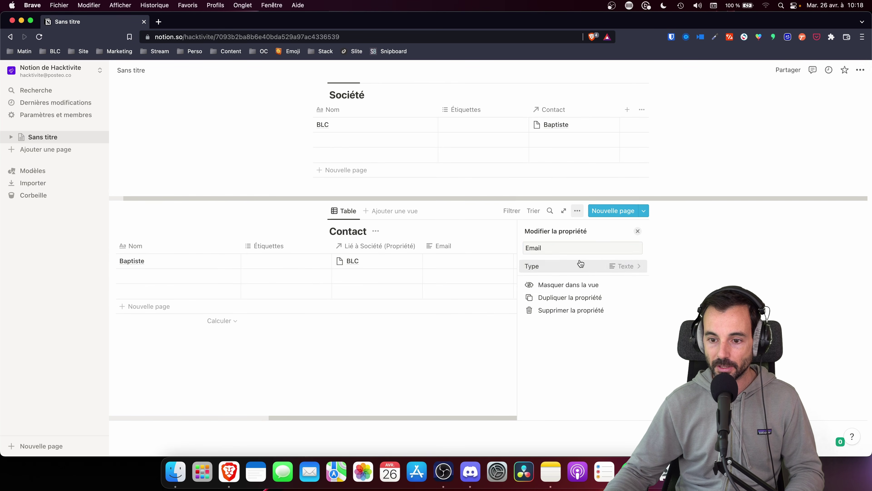
{"action": "left_click", "coordinate": [581, 265]}
{"action": "left_click", "coordinate": [556, 329]}
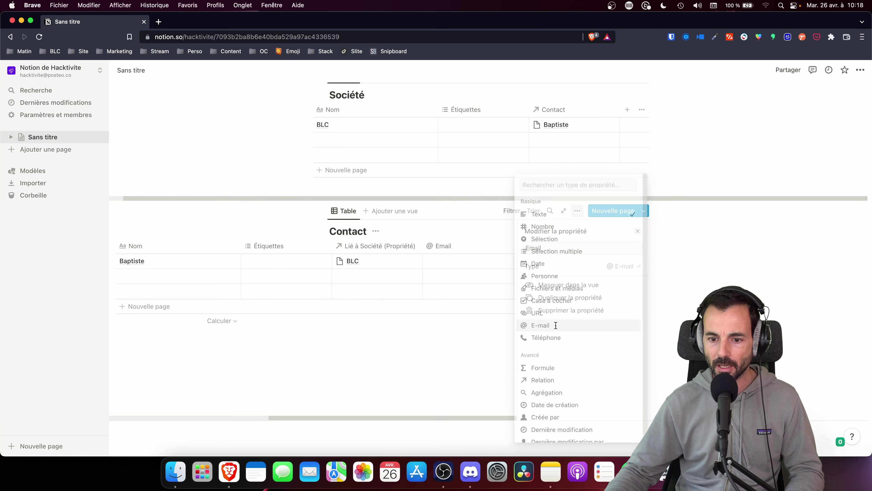
{"action": "left_click", "coordinate": [486, 282]}
Fill in the contact's e-mail address in the Email cell.
{"action": "left_click", "coordinate": [556, 261]}
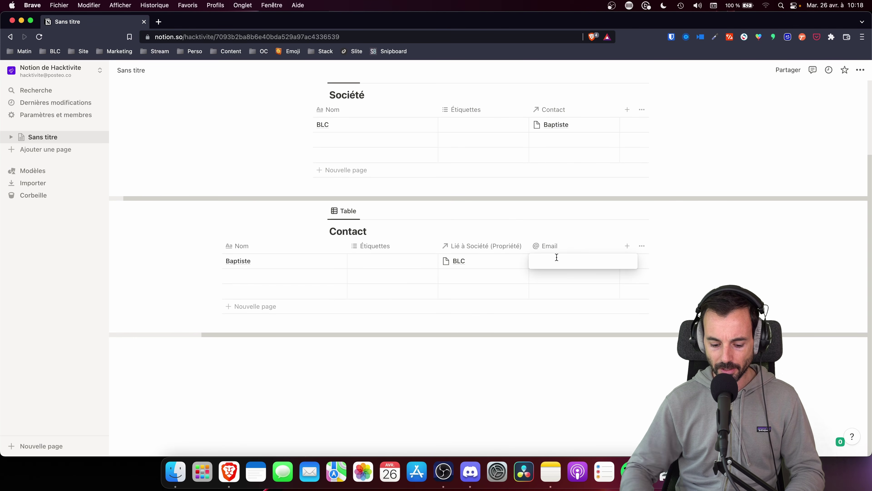
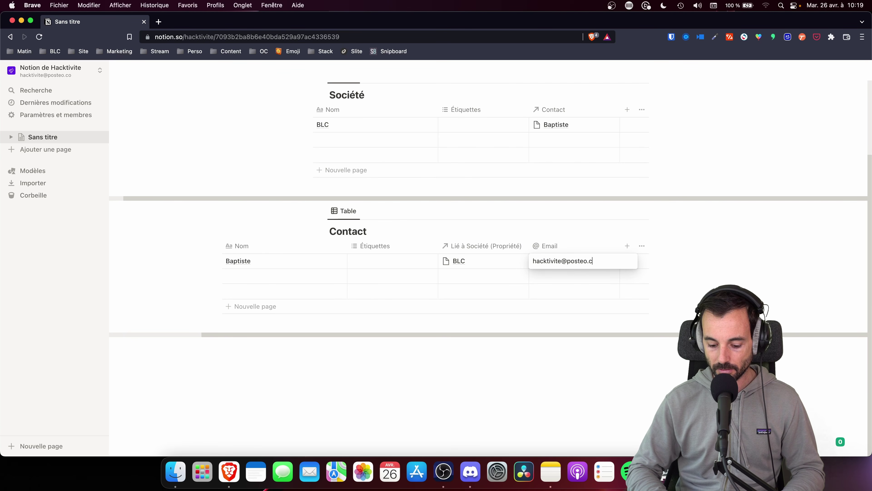
{"action": "key", "text": "Return"}
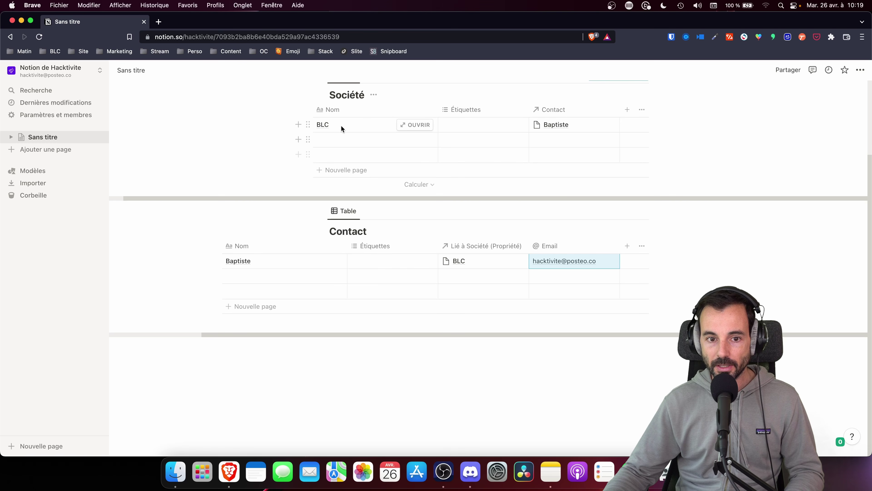
{"action": "left_click", "coordinate": [551, 125]}
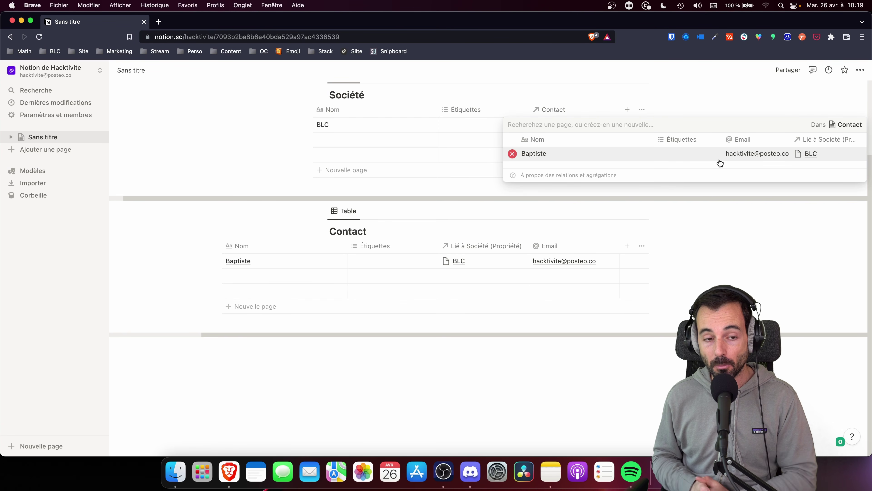
{"action": "left_click", "coordinate": [67, 78]}
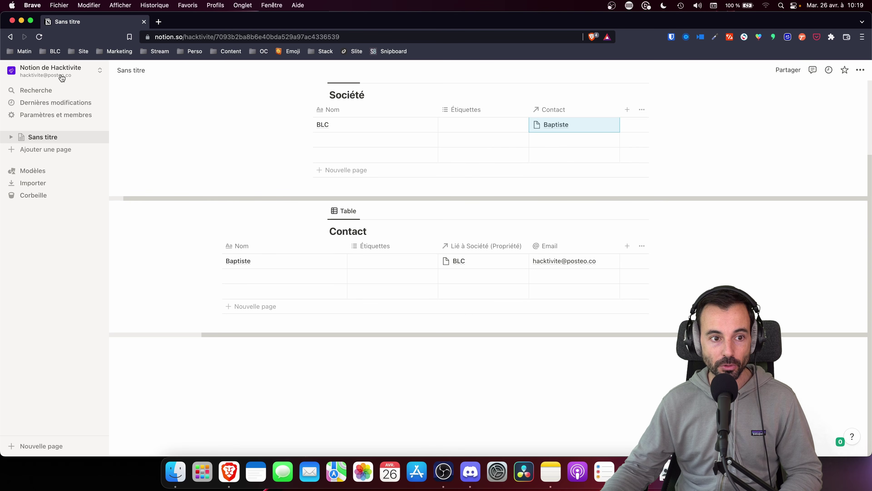
{"action": "left_click", "coordinate": [60, 73]}
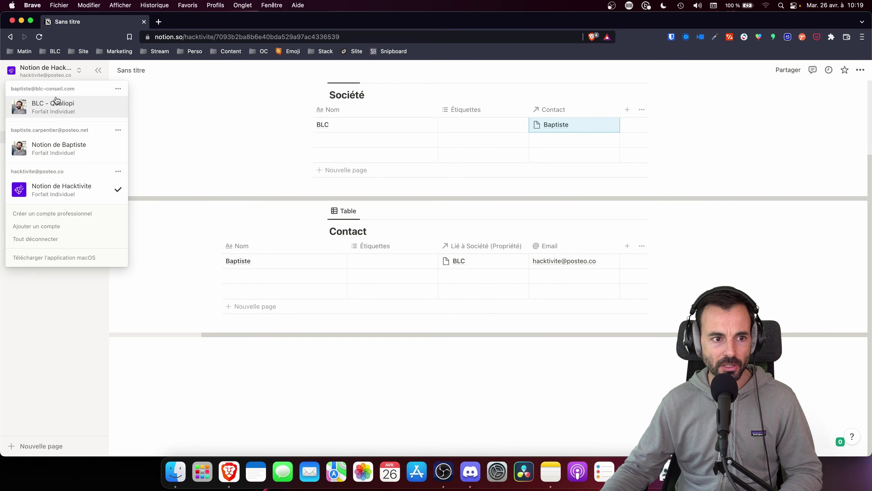
{"action": "left_click", "coordinate": [54, 107]}
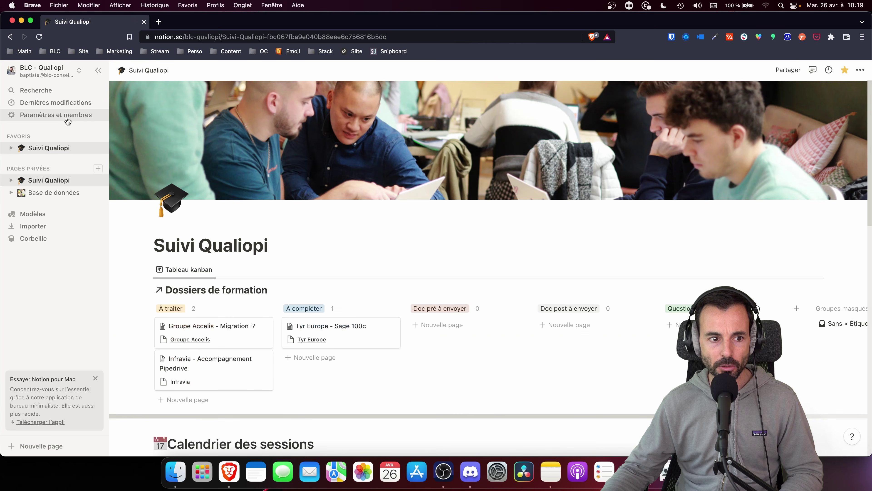
{"action": "scroll", "coordinate": [204, 282], "scroll_direction": "down", "scroll_amount": 5}
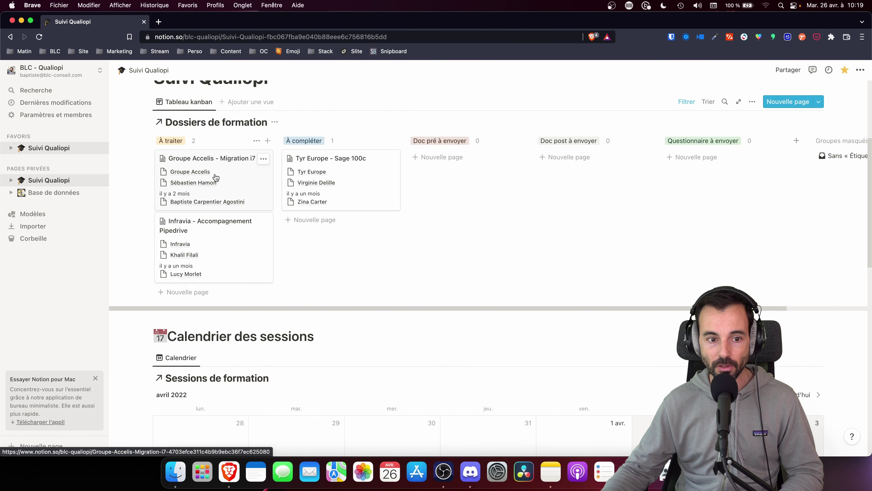
{"action": "scroll", "coordinate": [202, 268], "scroll_direction": "down", "scroll_amount": 6}
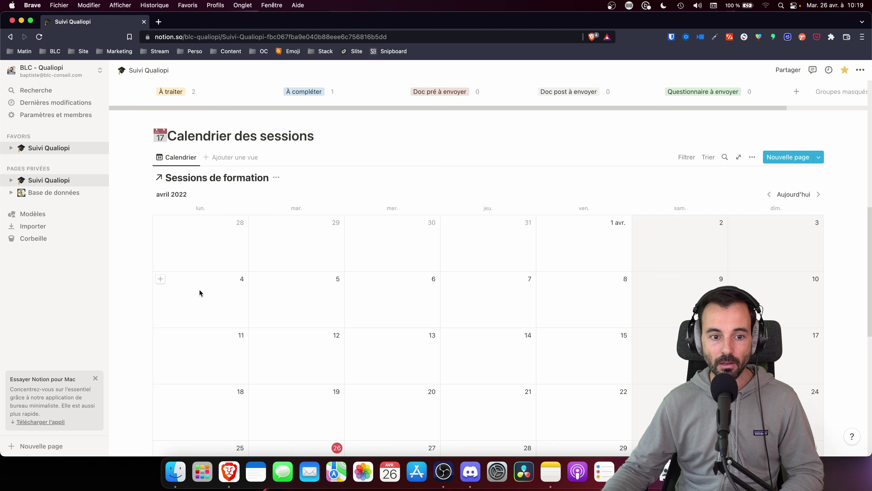
{"action": "scroll", "coordinate": [198, 289], "scroll_direction": "down", "scroll_amount": 3}
{"action": "scroll", "coordinate": [302, 292], "scroll_direction": "down", "scroll_amount": 2}
{"action": "scroll", "coordinate": [323, 325], "scroll_direction": "down", "scroll_amount": 3}
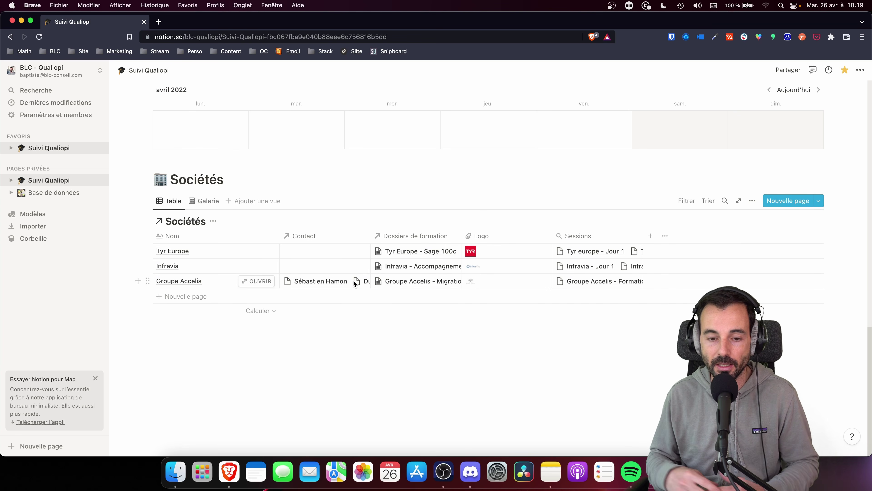
{"action": "left_click", "coordinate": [44, 69]}
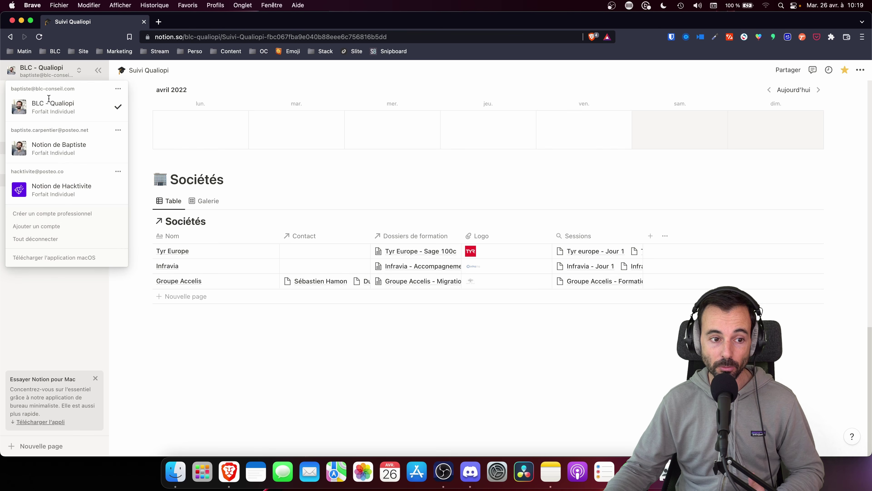
{"action": "left_click", "coordinate": [54, 189]}
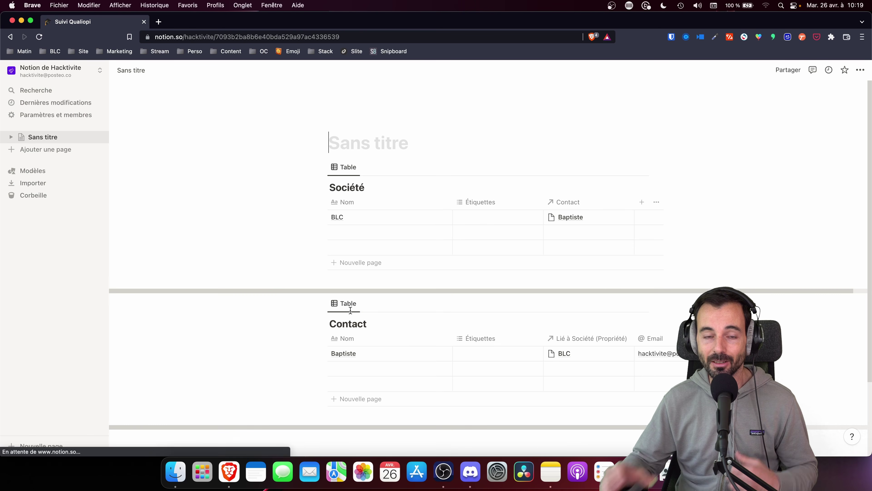